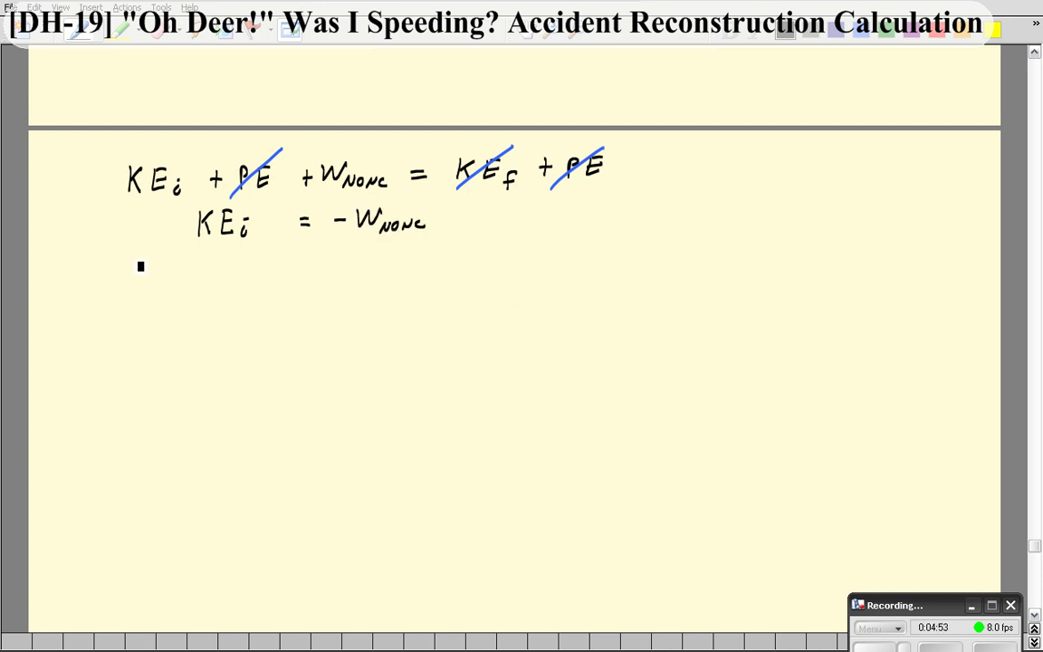
Write ½mVᵢ² = −f below the initial kinetic energy line.
{"action": "left_click_drag", "start_coordinate": [131, 256], "coordinate": [131, 271]}
{"action": "mouse_move", "coordinate": [125, 276]}
{"action": "left_mouse_down"}
{"action": "mouse_move", "coordinate": [138, 275]}
{"action": "mouse_move", "coordinate": [137, 294]}
{"action": "mouse_move", "coordinate": [200, 263]}
{"action": "mouse_move", "coordinate": [218, 266]}
{"action": "left_mouse_up"}
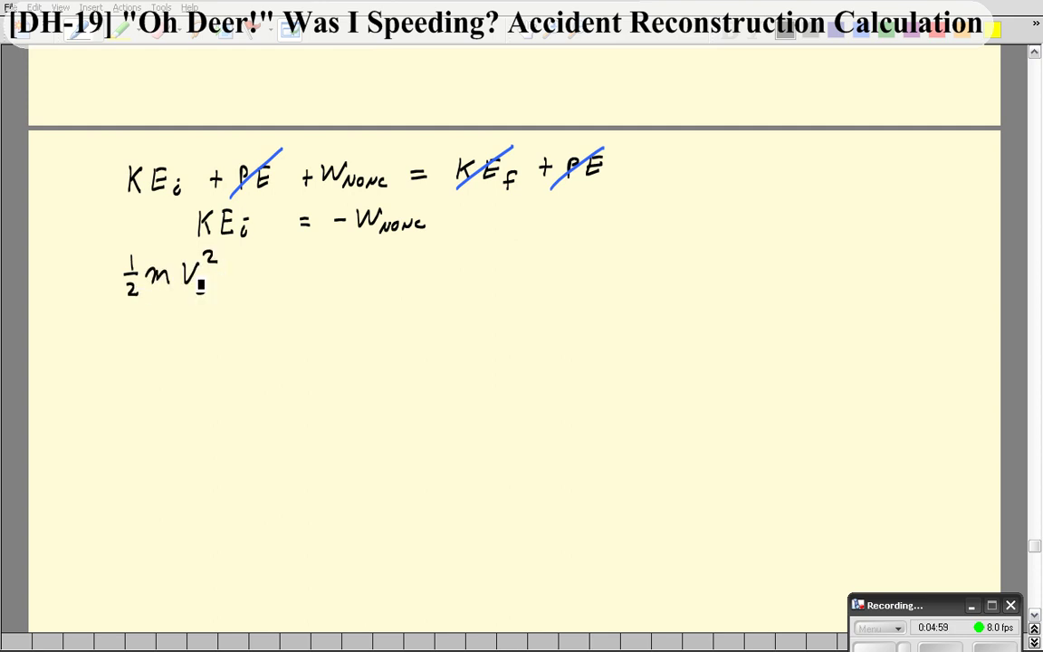
{"action": "left_click_drag", "start_coordinate": [199, 285], "coordinate": [203, 291]}
{"action": "left_click", "coordinate": [201, 281]}
{"action": "left_click_drag", "start_coordinate": [295, 273], "coordinate": [306, 273]}
{"action": "mouse_move", "coordinate": [295, 279]}
{"action": "left_mouse_down"}
{"action": "mouse_move", "coordinate": [344, 275]}
{"action": "mouse_move", "coordinate": [360, 288]}
{"action": "left_mouse_up"}
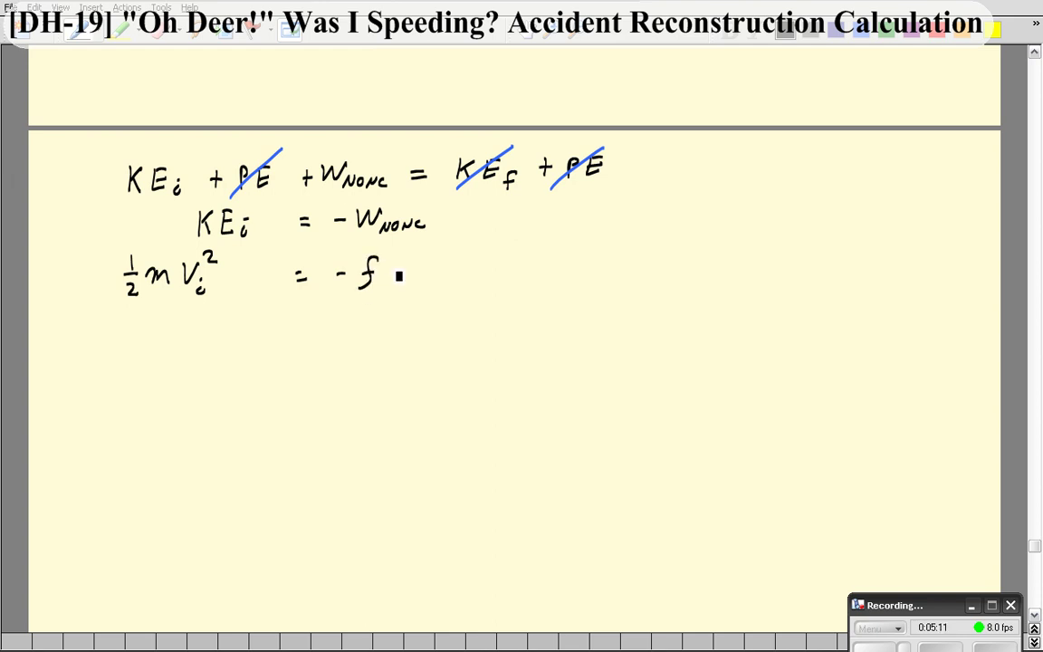
Erase the minus sign, make the right side f·d, and begin the next line with '='.
{"action": "left_click_drag", "start_coordinate": [340, 273], "coordinate": [351, 275]}
{"action": "left_click", "coordinate": [392, 275]}
{"action": "mouse_move", "coordinate": [424, 272]}
{"action": "left_mouse_down"}
{"action": "mouse_move", "coordinate": [416, 283]}
{"action": "mouse_move", "coordinate": [431, 290]}
{"action": "left_mouse_up"}
{"action": "left_click_drag", "start_coordinate": [308, 330], "coordinate": [315, 335]}
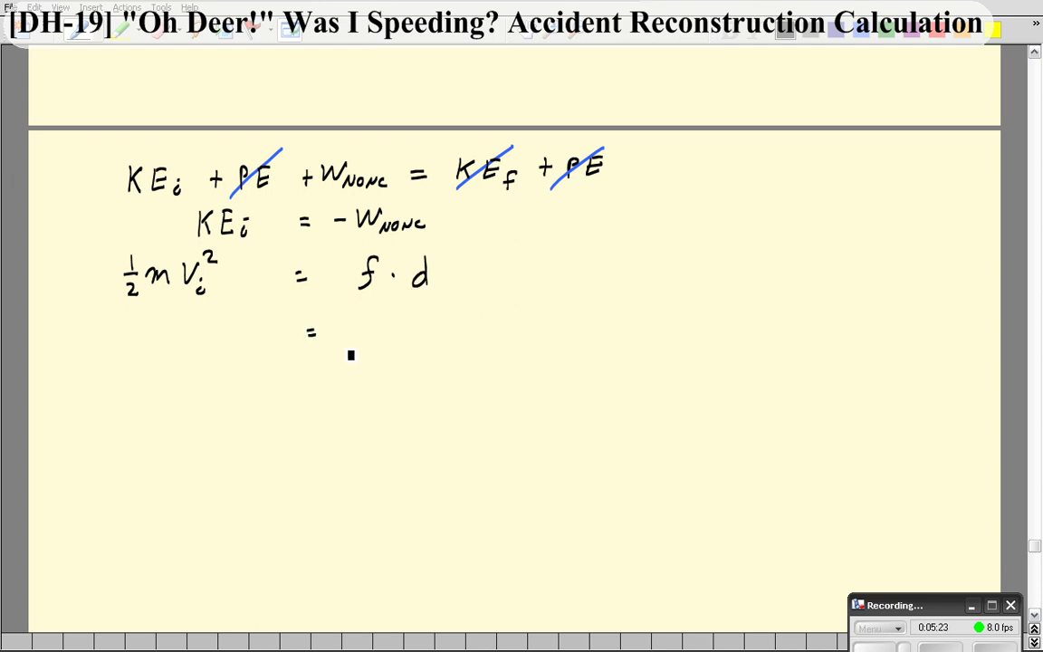
Note f = μN = μmg at the right of the page.
{"action": "mouse_move", "coordinate": [760, 157]}
{"action": "left_mouse_down"}
{"action": "mouse_move", "coordinate": [748, 187]}
{"action": "mouse_move", "coordinate": [784, 168]}
{"action": "left_mouse_up"}
{"action": "left_click_drag", "start_coordinate": [772, 176], "coordinate": [843, 158]}
{"action": "mouse_move", "coordinate": [785, 209]}
{"action": "left_mouse_down"}
{"action": "mouse_move", "coordinate": [781, 230]}
{"action": "mouse_move", "coordinate": [805, 208]}
{"action": "mouse_move", "coordinate": [850, 228]}
{"action": "left_mouse_up"}
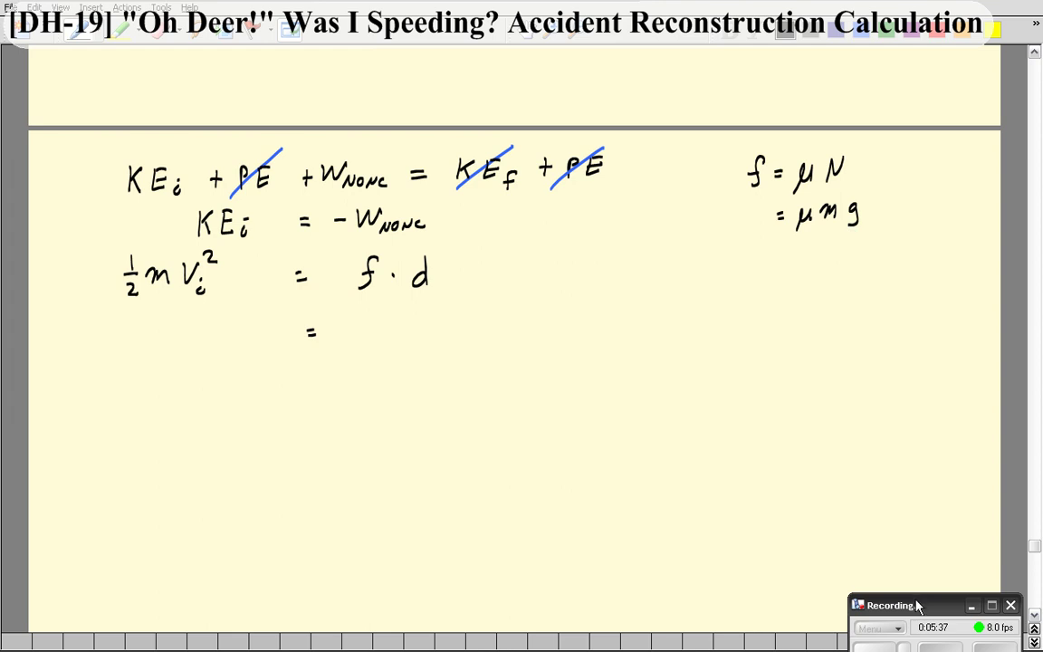
Write the substituted line ½mVᵢ² = μmgd.
{"action": "mouse_move", "coordinate": [344, 324]}
{"action": "left_mouse_down"}
{"action": "mouse_move", "coordinate": [337, 357]}
{"action": "mouse_move", "coordinate": [354, 327]}
{"action": "mouse_move", "coordinate": [385, 333]}
{"action": "mouse_move", "coordinate": [387, 353]}
{"action": "left_mouse_up"}
{"action": "left_click_drag", "start_coordinate": [424, 318], "coordinate": [419, 337]}
{"action": "mouse_move", "coordinate": [173, 322]}
{"action": "left_mouse_down"}
{"action": "mouse_move", "coordinate": [192, 354]}
{"action": "mouse_move", "coordinate": [240, 341]}
{"action": "mouse_move", "coordinate": [249, 320]}
{"action": "left_mouse_up"}
{"action": "mouse_move", "coordinate": [253, 334]}
{"action": "left_mouse_down"}
{"action": "mouse_move", "coordinate": [255, 345]}
{"action": "mouse_move", "coordinate": [267, 319]}
{"action": "left_mouse_up"}
{"action": "left_click", "coordinate": [254, 329]}
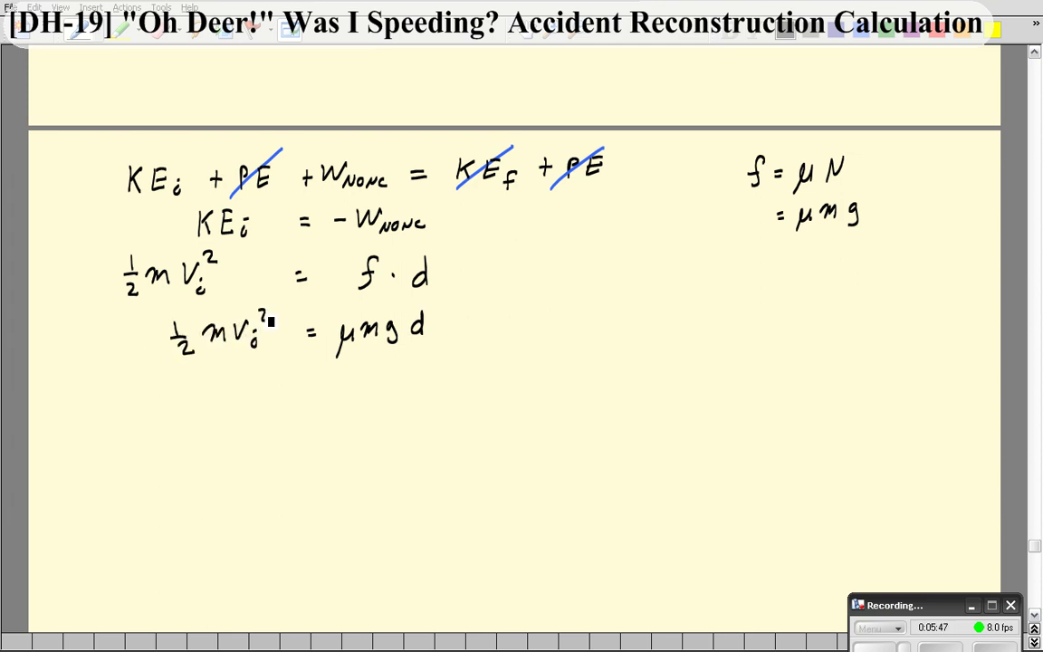
Strike out the mass m on both sides in blue ink.
{"action": "left_click", "coordinate": [835, 32]}
{"action": "left_click_drag", "start_coordinate": [209, 352], "coordinate": [230, 318]}
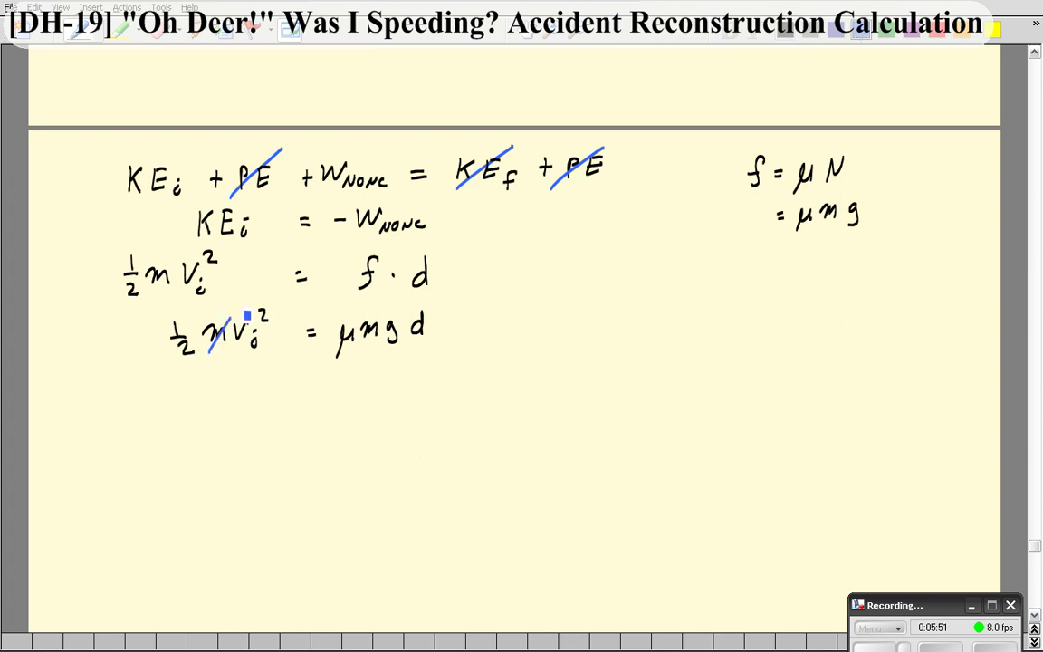
{"action": "left_click_drag", "start_coordinate": [361, 349], "coordinate": [381, 319]}
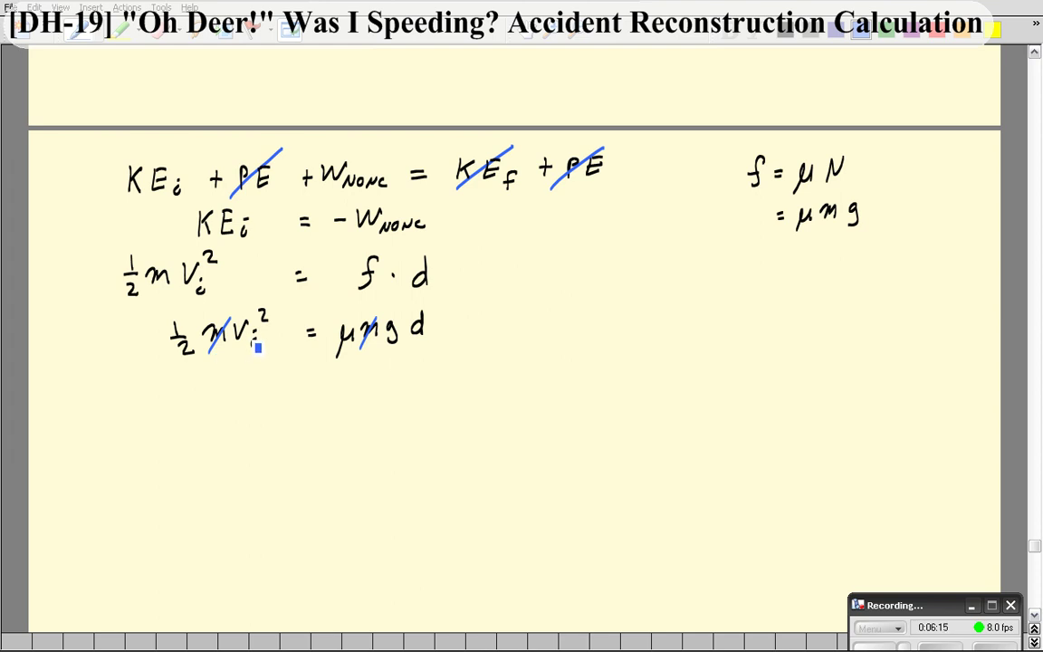
Write Vᵢ² = 2μgd, then Vᵢ = √(2μgd) on the line below.
{"action": "mouse_move", "coordinate": [231, 381]}
{"action": "left_mouse_down"}
{"action": "mouse_move", "coordinate": [244, 381]}
{"action": "mouse_move", "coordinate": [238, 408]}
{"action": "mouse_move", "coordinate": [263, 381]}
{"action": "mouse_move", "coordinate": [291, 386]}
{"action": "left_mouse_up"}
{"action": "mouse_move", "coordinate": [285, 393]}
{"action": "left_mouse_down"}
{"action": "mouse_move", "coordinate": [343, 405]}
{"action": "mouse_move", "coordinate": [358, 386]}
{"action": "mouse_move", "coordinate": [371, 408]}
{"action": "mouse_move", "coordinate": [390, 393]}
{"action": "left_mouse_up"}
{"action": "left_click_drag", "start_coordinate": [400, 372], "coordinate": [398, 395]}
{"action": "mouse_move", "coordinate": [237, 438]}
{"action": "left_mouse_down"}
{"action": "mouse_move", "coordinate": [240, 448]}
{"action": "mouse_move", "coordinate": [254, 438]}
{"action": "mouse_move", "coordinate": [262, 460]}
{"action": "mouse_move", "coordinate": [311, 442]}
{"action": "left_mouse_up"}
{"action": "mouse_move", "coordinate": [296, 451]}
{"action": "left_mouse_down"}
{"action": "mouse_move", "coordinate": [349, 453]}
{"action": "mouse_move", "coordinate": [358, 438]}
{"action": "mouse_move", "coordinate": [371, 465]}
{"action": "mouse_move", "coordinate": [407, 430]}
{"action": "left_mouse_up"}
{"action": "mouse_move", "coordinate": [318, 445]}
{"action": "left_mouse_down"}
{"action": "mouse_move", "coordinate": [344, 420]}
{"action": "mouse_move", "coordinate": [433, 420]}
{"action": "mouse_move", "coordinate": [399, 445]}
{"action": "mouse_move", "coordinate": [406, 432]}
{"action": "left_mouse_up"}
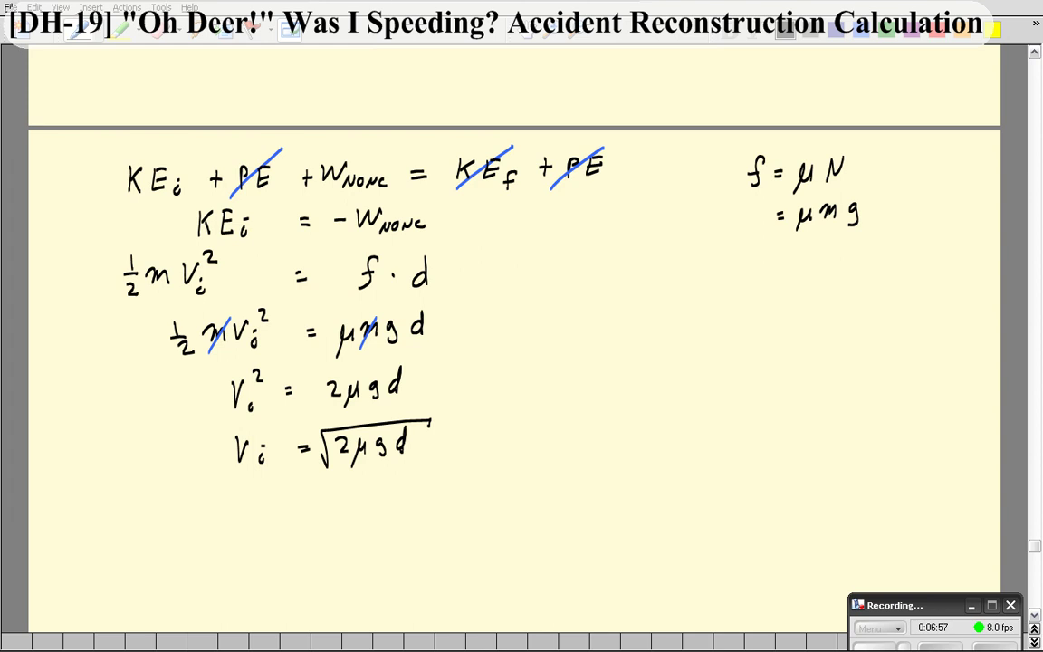
{"action": "mouse_move", "coordinate": [886, 639]}
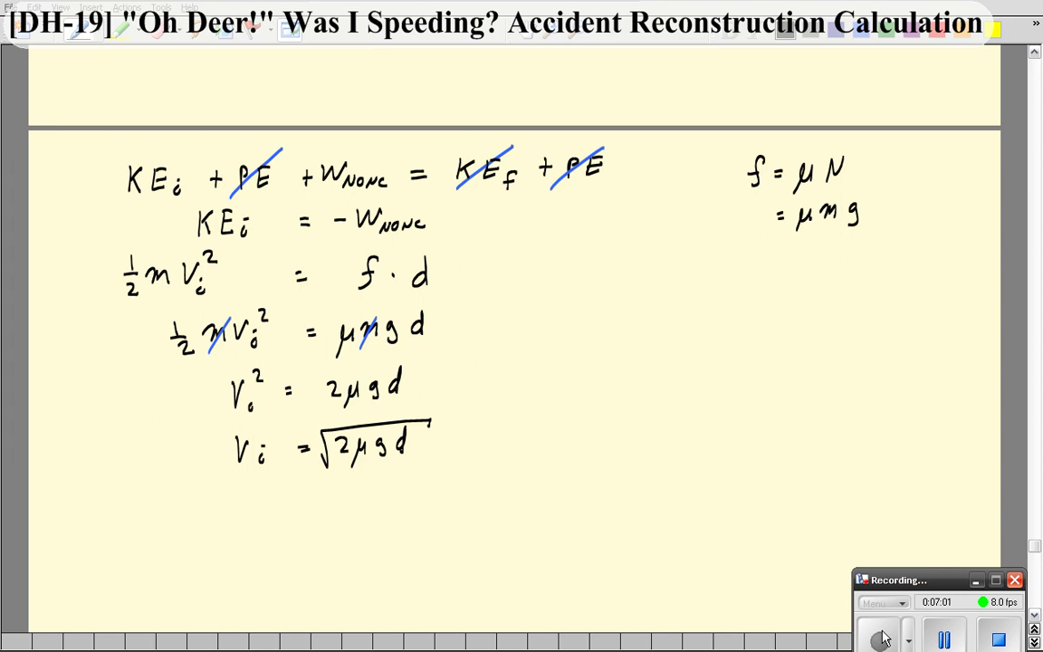
Scroll down and write Vᵢ = √(2(0.5)(9.8 m/s²)(42 m)).
{"action": "left_click", "coordinate": [1033, 616]}
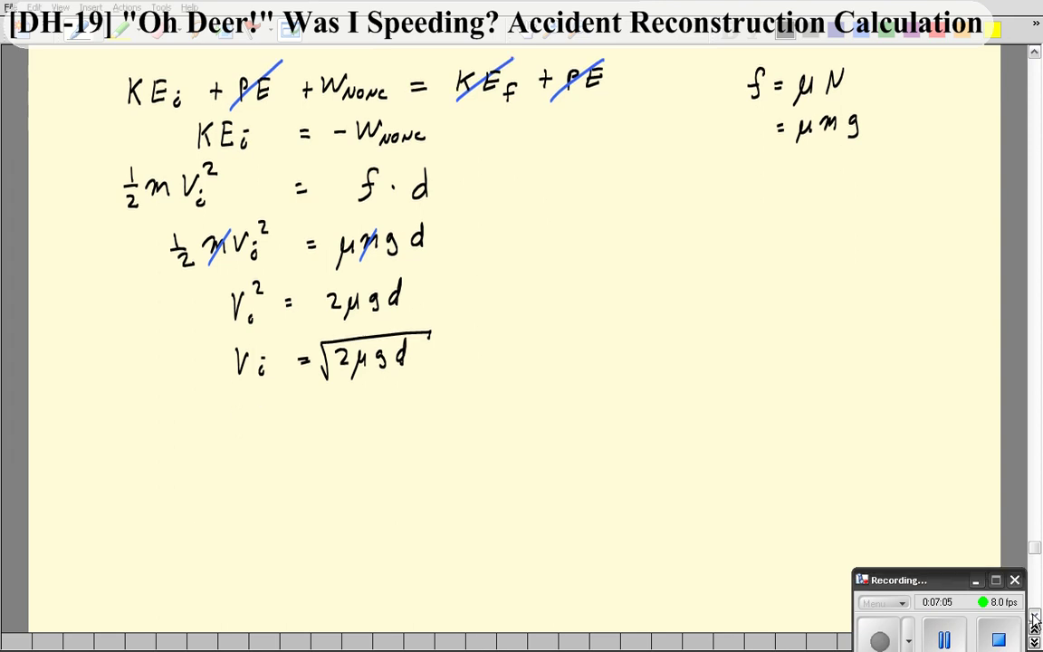
{"action": "left_click", "coordinate": [1034, 618]}
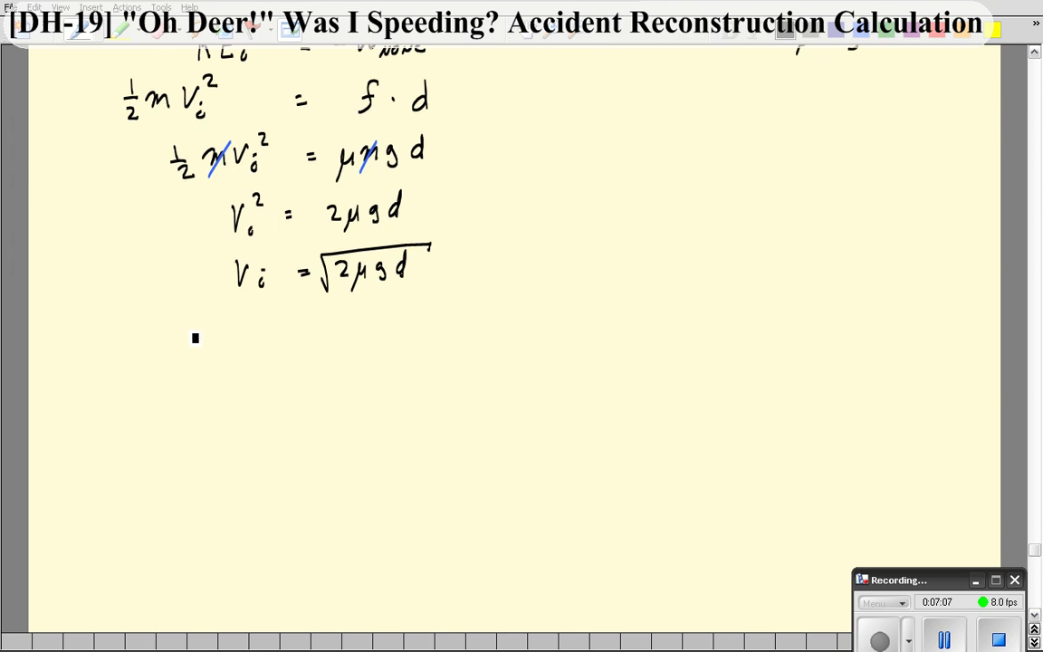
{"action": "mouse_move", "coordinate": [150, 340]}
{"action": "left_mouse_down"}
{"action": "mouse_move", "coordinate": [166, 342]}
{"action": "mouse_move", "coordinate": [175, 366]}
{"action": "mouse_move", "coordinate": [210, 344]}
{"action": "left_mouse_up"}
{"action": "mouse_move", "coordinate": [198, 352]}
{"action": "left_mouse_down"}
{"action": "mouse_move", "coordinate": [257, 351]}
{"action": "mouse_move", "coordinate": [285, 328]}
{"action": "mouse_move", "coordinate": [316, 342]}
{"action": "mouse_move", "coordinate": [270, 352]}
{"action": "left_mouse_up"}
{"action": "left_click", "coordinate": [309, 340]}
{"action": "left_click_drag", "start_coordinate": [335, 315], "coordinate": [338, 343]}
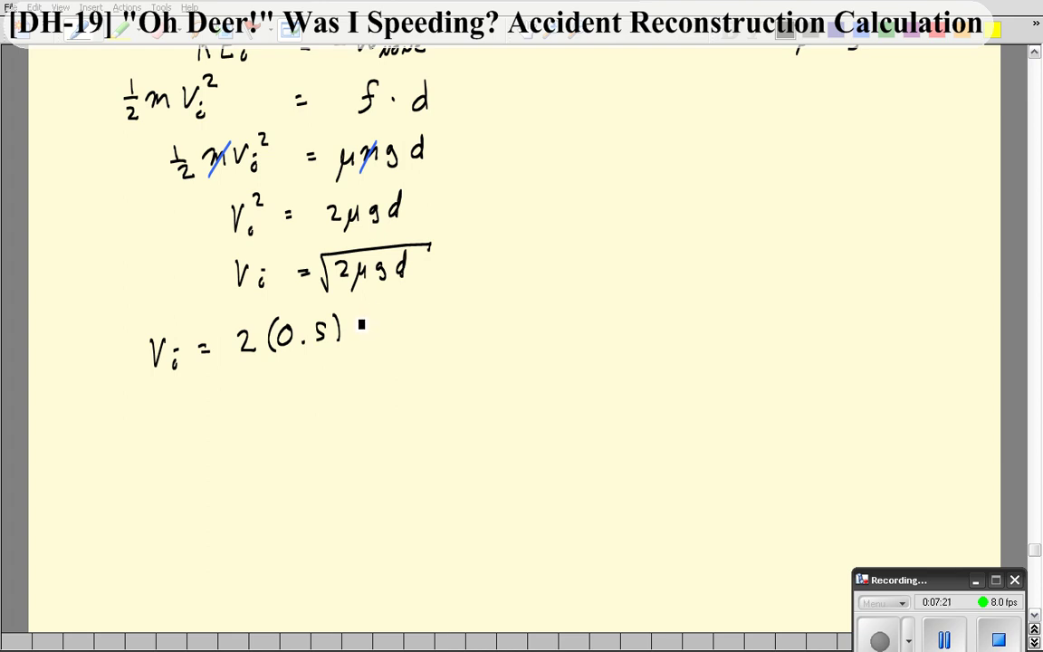
{"action": "mouse_move", "coordinate": [368, 314]}
{"action": "left_mouse_down"}
{"action": "mouse_move", "coordinate": [397, 318]}
{"action": "mouse_move", "coordinate": [358, 315]}
{"action": "mouse_move", "coordinate": [387, 327]}
{"action": "mouse_move", "coordinate": [431, 319]}
{"action": "mouse_move", "coordinate": [442, 301]}
{"action": "mouse_move", "coordinate": [448, 327]}
{"action": "mouse_move", "coordinate": [468, 324]}
{"action": "mouse_move", "coordinate": [463, 304]}
{"action": "mouse_move", "coordinate": [463, 321]}
{"action": "mouse_move", "coordinate": [502, 306]}
{"action": "left_mouse_up"}
{"action": "left_click", "coordinate": [378, 326]}
{"action": "left_click", "coordinate": [491, 313]}
{"action": "left_click_drag", "start_coordinate": [503, 297], "coordinate": [505, 315]}
{"action": "mouse_move", "coordinate": [221, 353]}
{"action": "left_mouse_down"}
{"action": "mouse_move", "coordinate": [234, 328]}
{"action": "mouse_move", "coordinate": [299, 309]}
{"action": "mouse_move", "coordinate": [526, 286]}
{"action": "left_mouse_up"}
Write the result Vᵢ = 20.3 m/s.
{"action": "mouse_move", "coordinate": [150, 407]}
{"action": "left_mouse_down"}
{"action": "mouse_move", "coordinate": [169, 406]}
{"action": "mouse_move", "coordinate": [178, 435]}
{"action": "mouse_move", "coordinate": [210, 410]}
{"action": "mouse_move", "coordinate": [257, 418]}
{"action": "left_mouse_up"}
{"action": "left_click", "coordinate": [178, 416]}
{"action": "mouse_move", "coordinate": [271, 399]}
{"action": "left_mouse_down"}
{"action": "mouse_move", "coordinate": [266, 412]}
{"action": "mouse_move", "coordinate": [274, 399]}
{"action": "mouse_move", "coordinate": [313, 401]}
{"action": "mouse_move", "coordinate": [308, 413]}
{"action": "mouse_move", "coordinate": [356, 396]}
{"action": "mouse_move", "coordinate": [343, 419]}
{"action": "left_mouse_up"}
{"action": "left_click", "coordinate": [293, 413]}
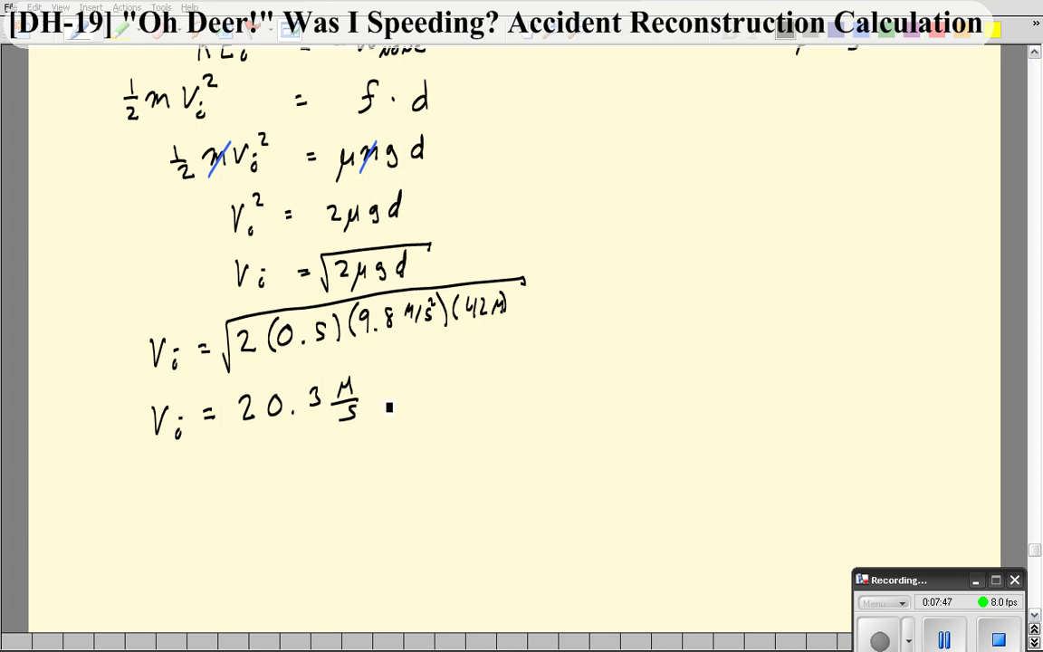
Multiply by 2.24 mph per 1 m/s to get 45.4 mph, and box it in red.
{"action": "mouse_move", "coordinate": [392, 371]}
{"action": "left_mouse_down"}
{"action": "mouse_move", "coordinate": [412, 384]}
{"action": "mouse_move", "coordinate": [517, 357]}
{"action": "left_mouse_up"}
{"action": "left_click_drag", "start_coordinate": [401, 396], "coordinate": [507, 382]}
{"action": "left_click_drag", "start_coordinate": [433, 408], "coordinate": [435, 418]}
{"action": "left_click_drag", "start_coordinate": [450, 409], "coordinate": [467, 409]}
{"action": "left_click_drag", "start_coordinate": [470, 417], "coordinate": [475, 404]}
{"action": "left_click_drag", "start_coordinate": [482, 405], "coordinate": [479, 415]}
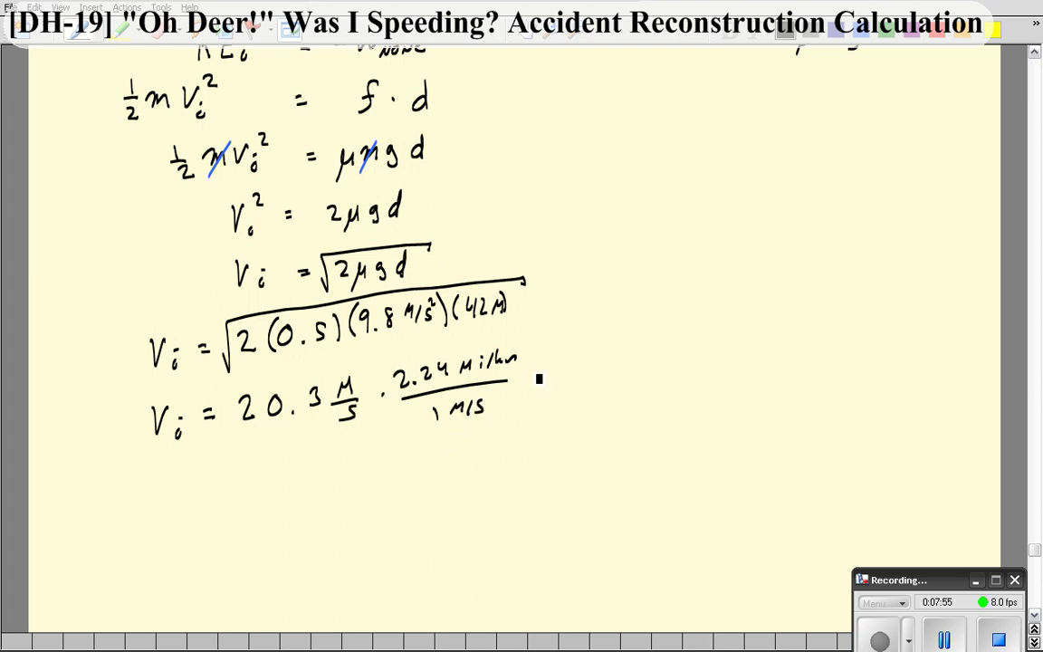
{"action": "left_click_drag", "start_coordinate": [540, 373], "coordinate": [588, 358]}
{"action": "mouse_move", "coordinate": [590, 340]}
{"action": "left_mouse_down"}
{"action": "mouse_move", "coordinate": [590, 367]}
{"action": "mouse_move", "coordinate": [603, 359]}
{"action": "left_mouse_up"}
{"action": "left_click_drag", "start_coordinate": [604, 342], "coordinate": [645, 351]}
{"action": "left_click", "coordinate": [627, 358]}
{"action": "mouse_move", "coordinate": [643, 340]}
{"action": "left_mouse_down"}
{"action": "mouse_move", "coordinate": [643, 360]}
{"action": "mouse_move", "coordinate": [696, 353]}
{"action": "left_mouse_up"}
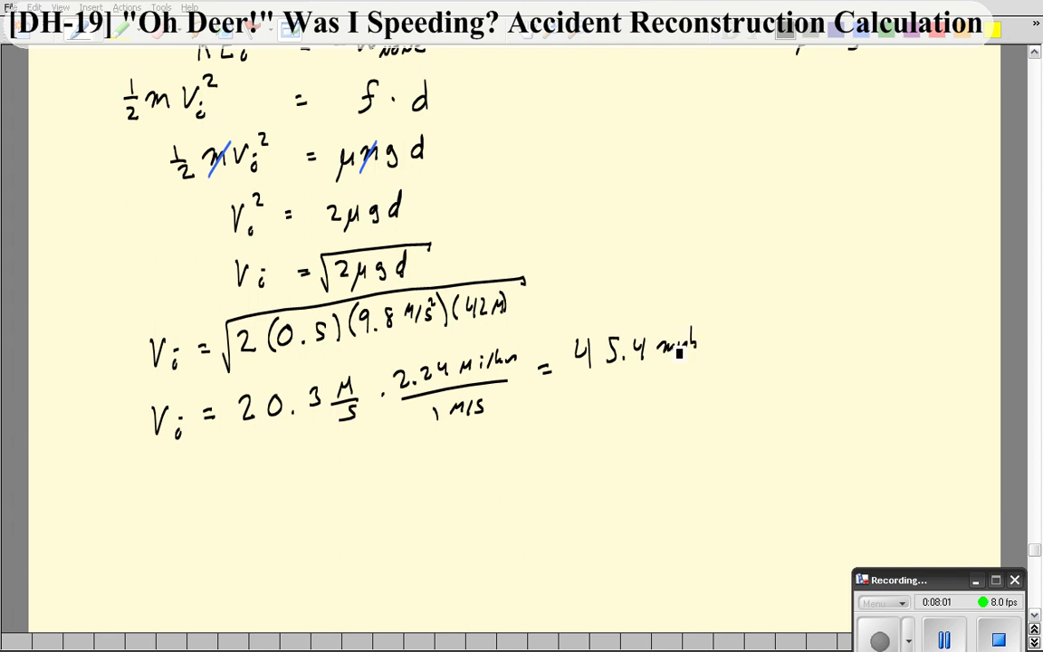
{"action": "left_click", "coordinate": [910, 30]}
{"action": "mouse_move", "coordinate": [573, 383]}
{"action": "left_mouse_down"}
{"action": "mouse_move", "coordinate": [665, 375]}
{"action": "mouse_move", "coordinate": [721, 313]}
{"action": "mouse_move", "coordinate": [572, 381]}
{"action": "left_mouse_up"}
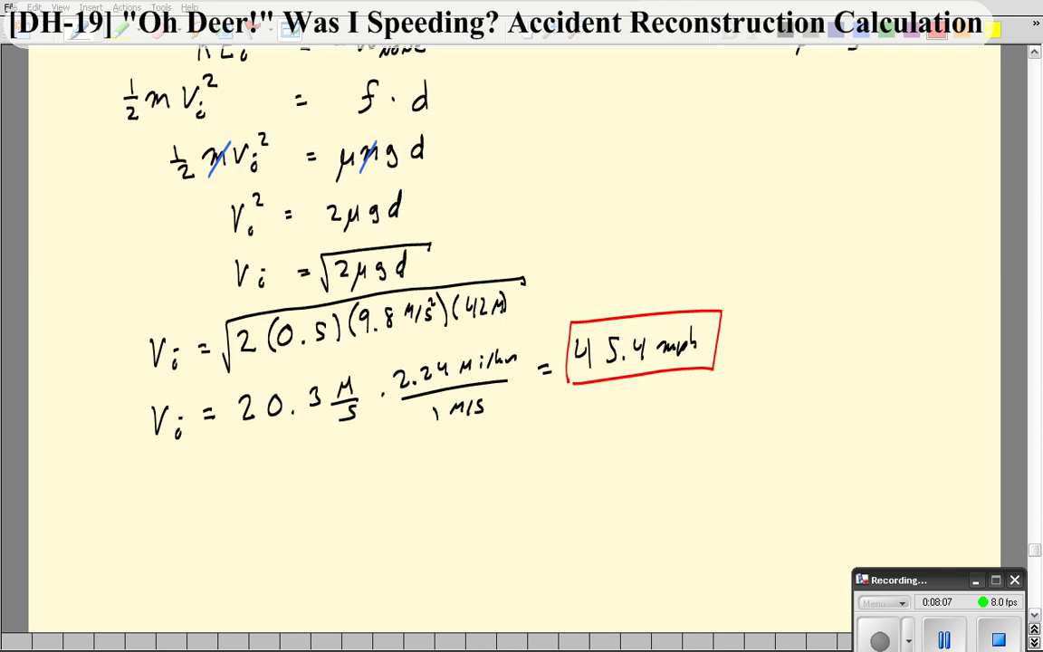
{"action": "scroll", "coordinate": [1033, 554], "scroll_direction": "up", "scroll_amount": 10}
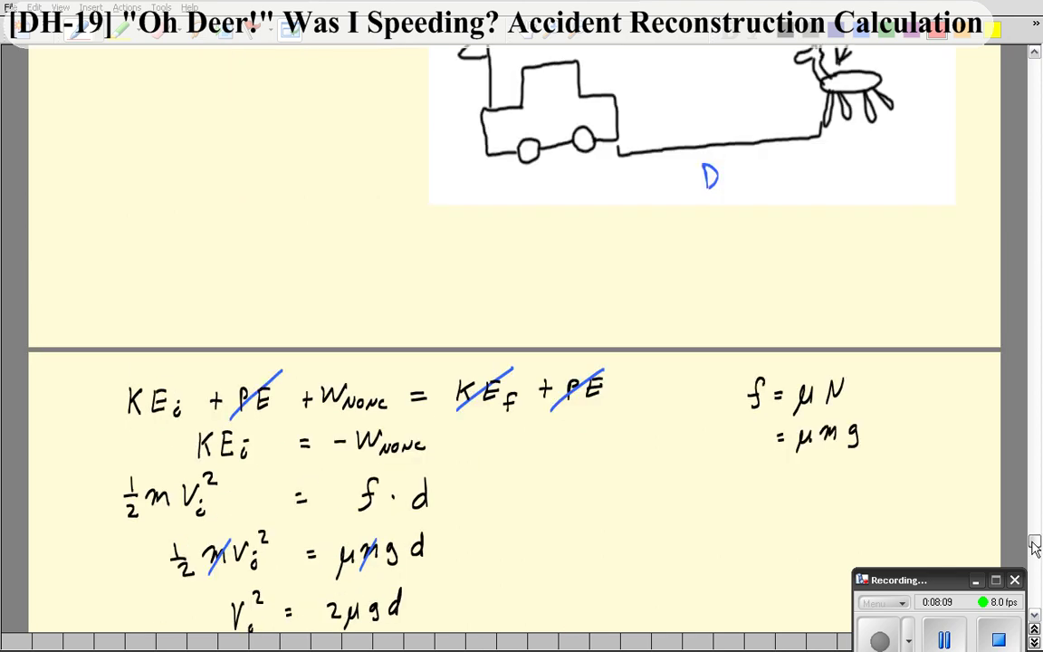
{"action": "scroll", "coordinate": [1034, 554], "scroll_direction": "down", "scroll_amount": 6}
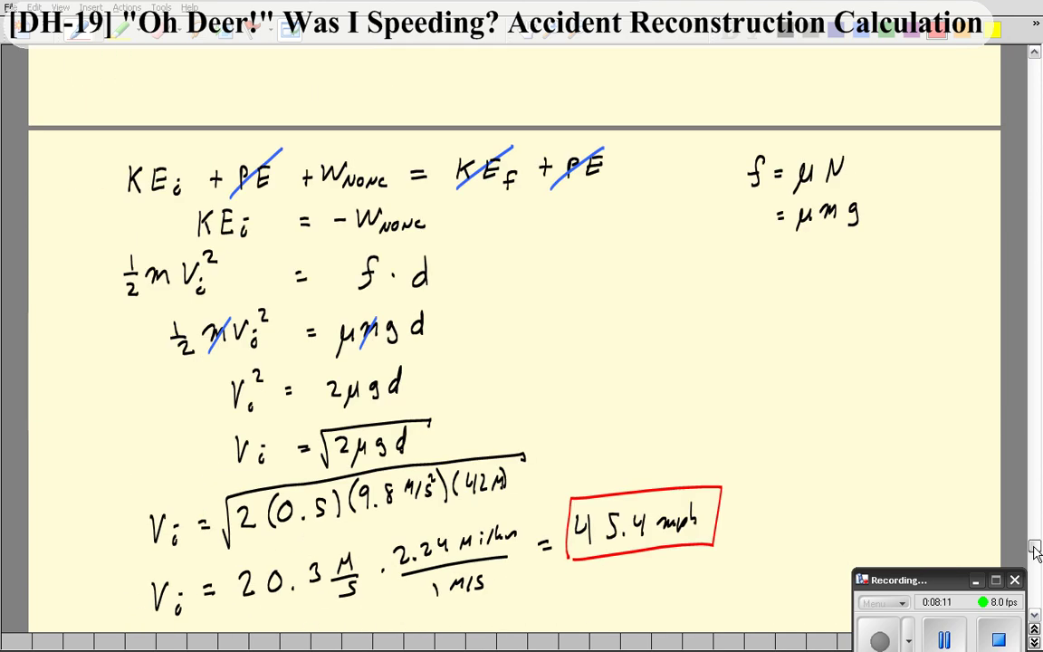
{"action": "left_click", "coordinate": [1035, 616]}
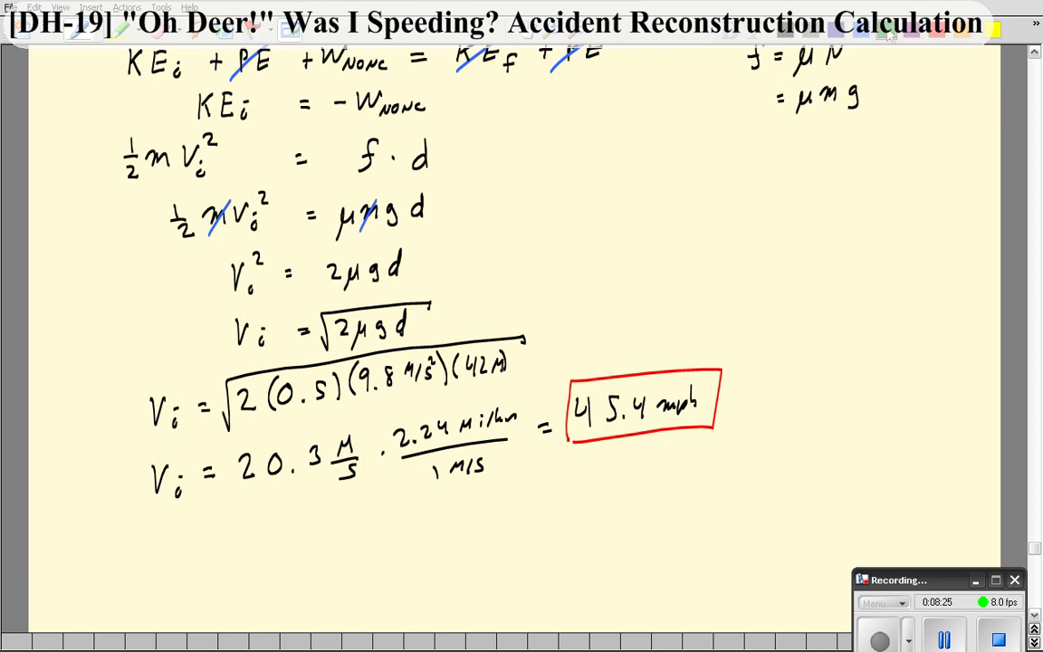
In green ink, arrow from 2μgd, underline d and V, and write d ∝ V² and d ∝ 2².
{"action": "left_click", "coordinate": [802, 33]}
{"action": "mouse_move", "coordinate": [429, 258]}
{"action": "left_mouse_down"}
{"action": "mouse_move", "coordinate": [505, 248]}
{"action": "mouse_move", "coordinate": [498, 260]}
{"action": "left_mouse_up"}
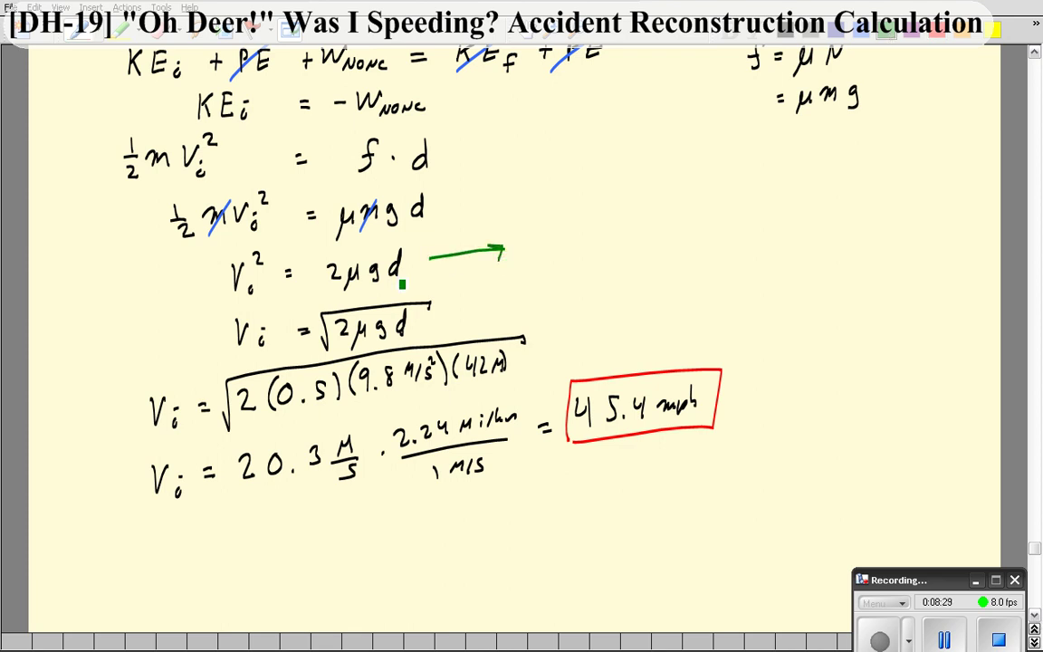
{"action": "left_click_drag", "start_coordinate": [388, 286], "coordinate": [413, 282]}
{"action": "left_click_drag", "start_coordinate": [234, 304], "coordinate": [257, 305]}
{"action": "mouse_move", "coordinate": [612, 230]}
{"action": "left_mouse_down"}
{"action": "mouse_move", "coordinate": [616, 239]}
{"action": "mouse_move", "coordinate": [644, 233]}
{"action": "mouse_move", "coordinate": [679, 206]}
{"action": "mouse_move", "coordinate": [707, 209]}
{"action": "left_mouse_up"}
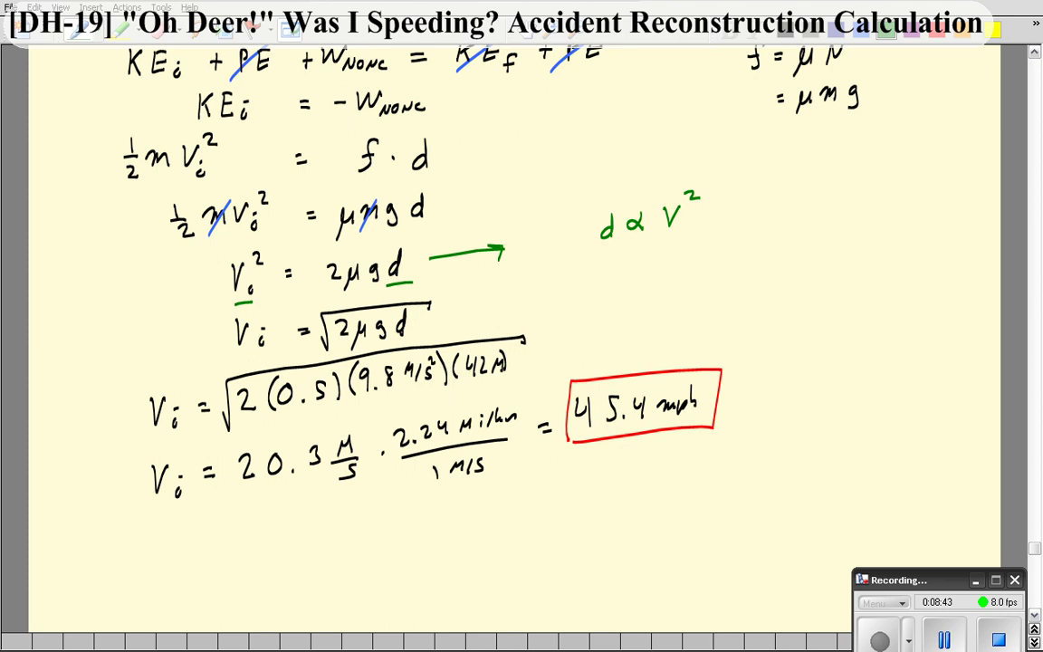
{"action": "left_click_drag", "start_coordinate": [670, 245], "coordinate": [680, 257]}
{"action": "mouse_move", "coordinate": [617, 257]}
{"action": "left_mouse_down"}
{"action": "mouse_move", "coordinate": [617, 269]}
{"action": "mouse_move", "coordinate": [634, 269]}
{"action": "left_mouse_up"}
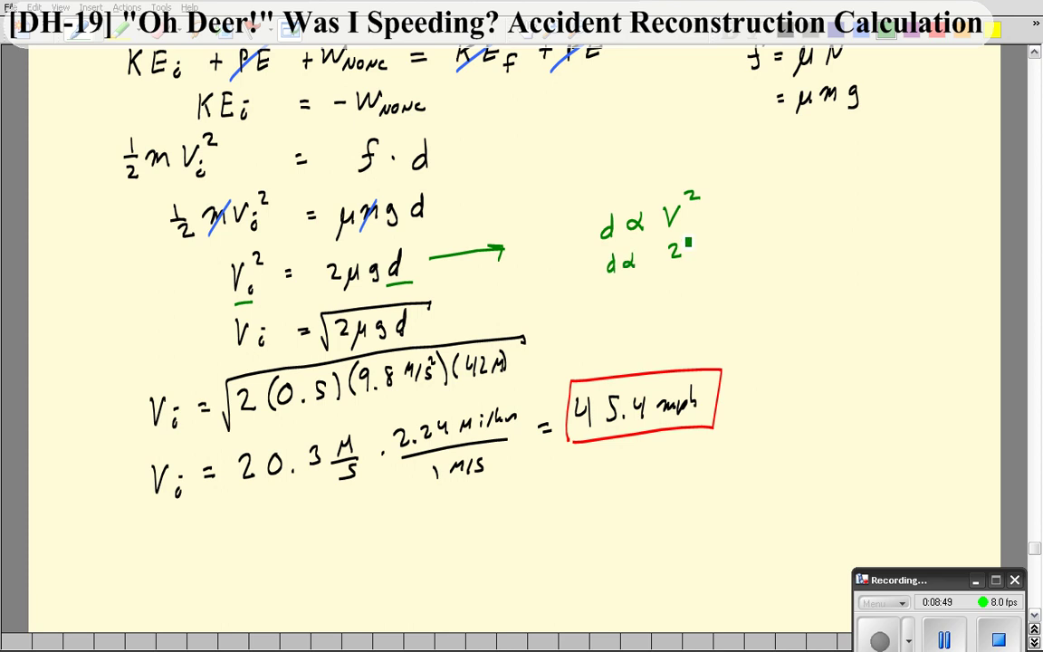